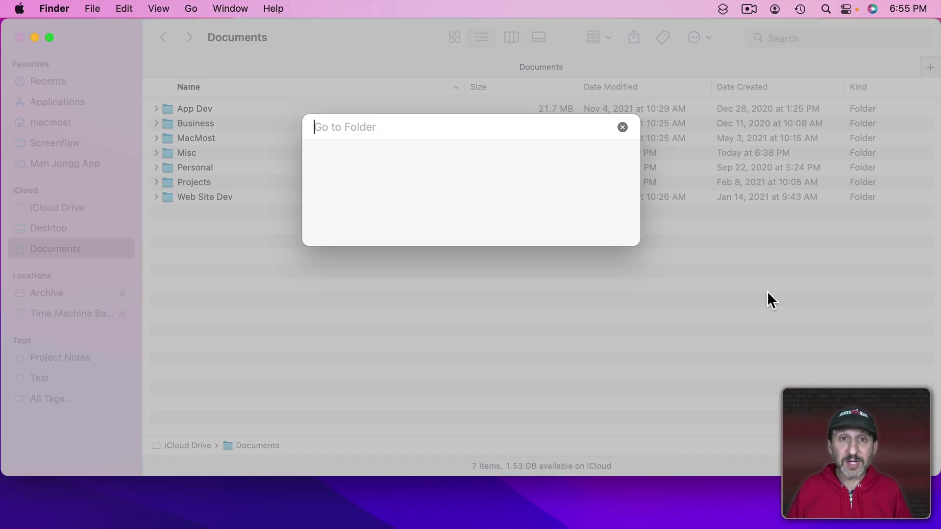
Step: Go to the Applications folder by completing the path from "/Ap" in Go to Folder
{"action": "type", "text": "/Ap"}
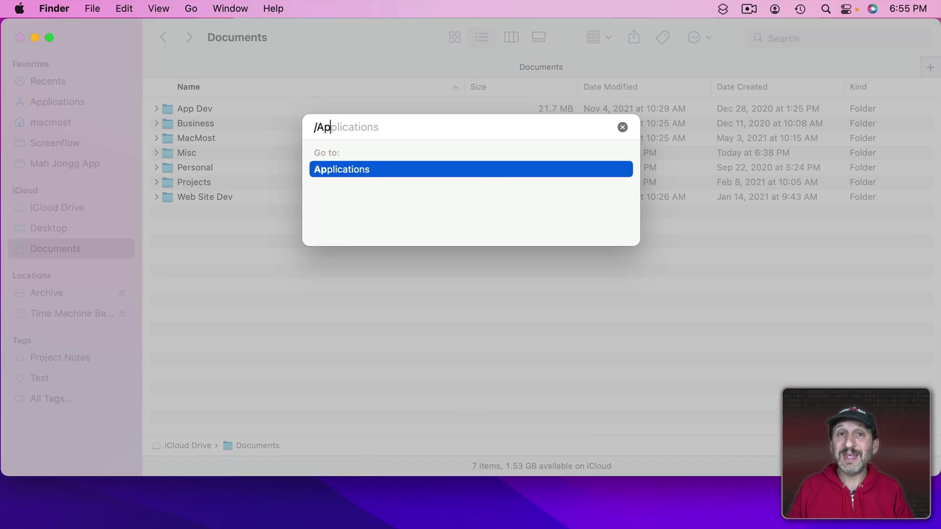
{"action": "key", "text": "Tab"}
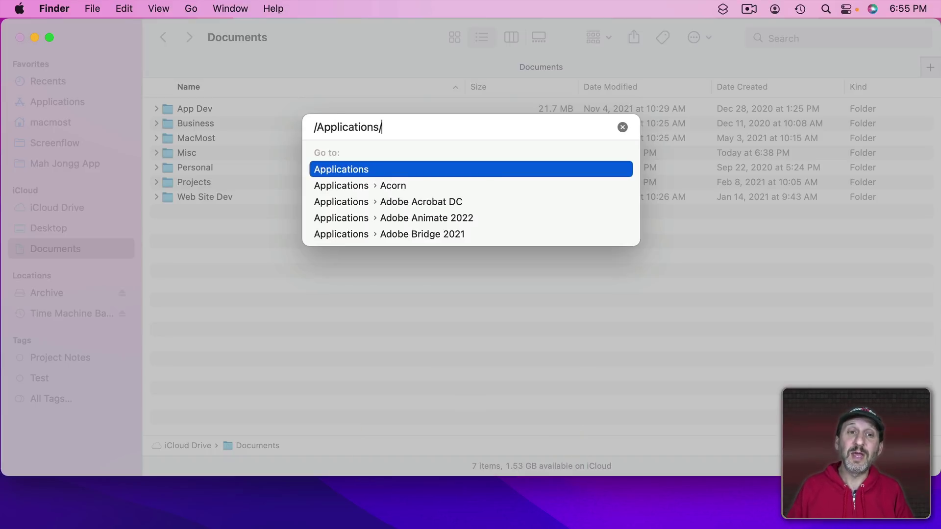
{"action": "key", "text": "Return"}
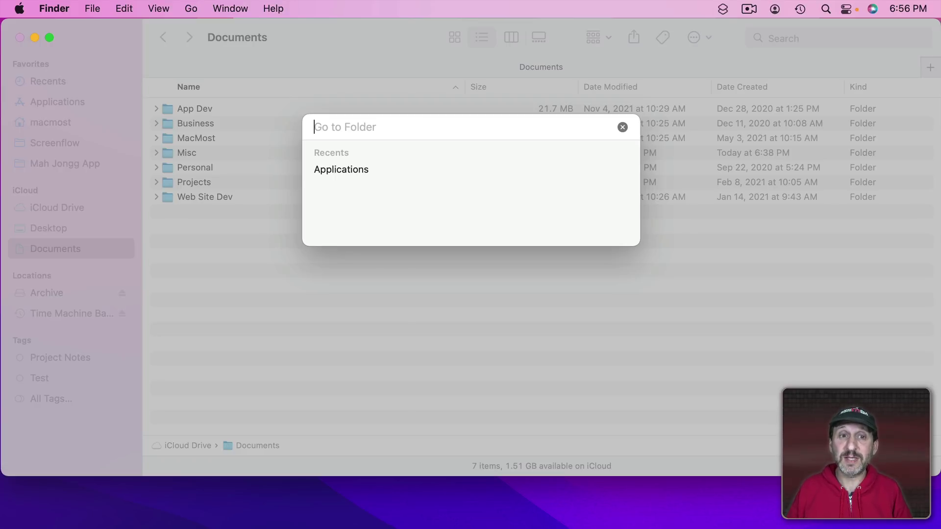
Step: Complete "per" to the Personal folder in Go to Folder and open its Cars subfolder from the suggestions
{"action": "type", "text": "per"}
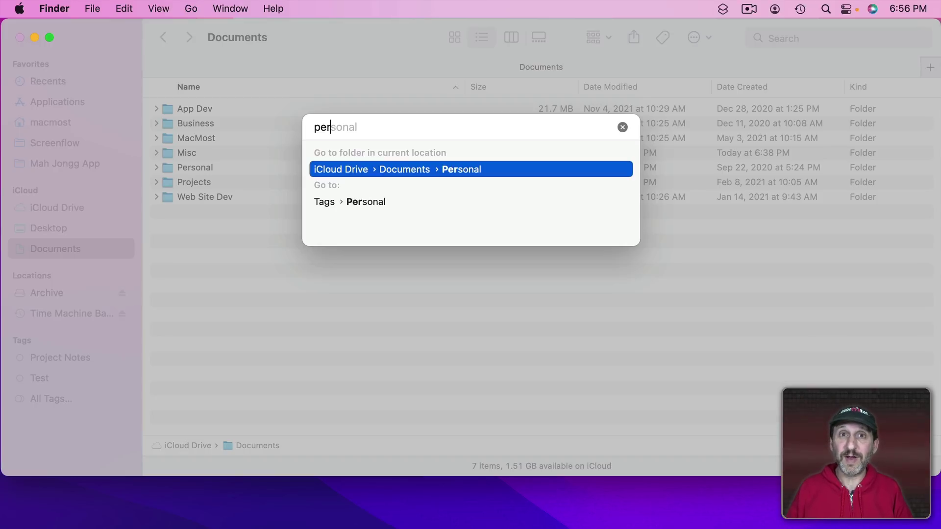
{"action": "key", "text": "Tab"}
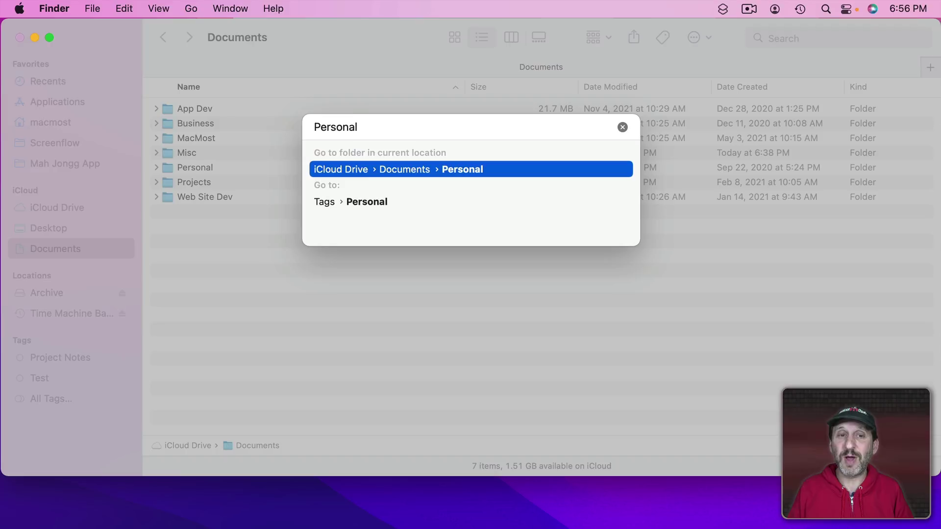
{"action": "type", "text": "/"}
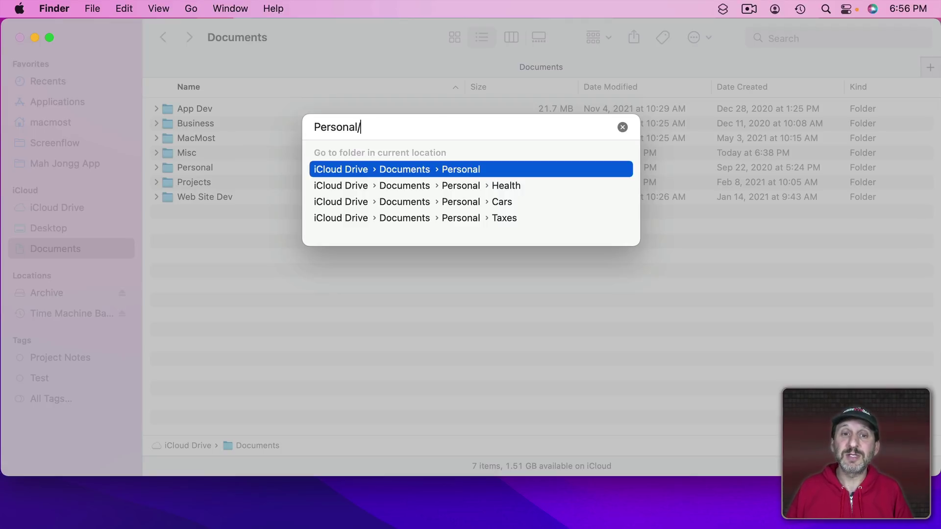
{"action": "key", "text": "Down"}
{"action": "key", "text": "Down"}
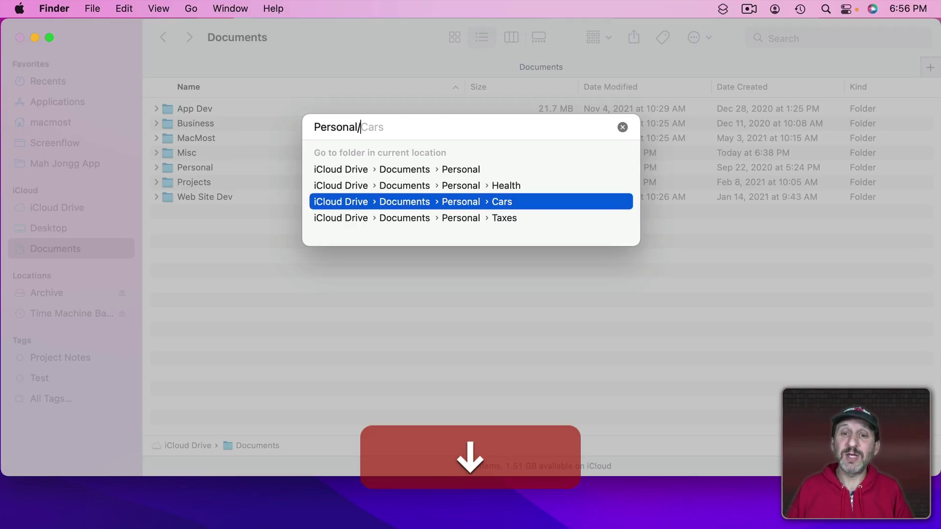
{"action": "key", "text": "Return"}
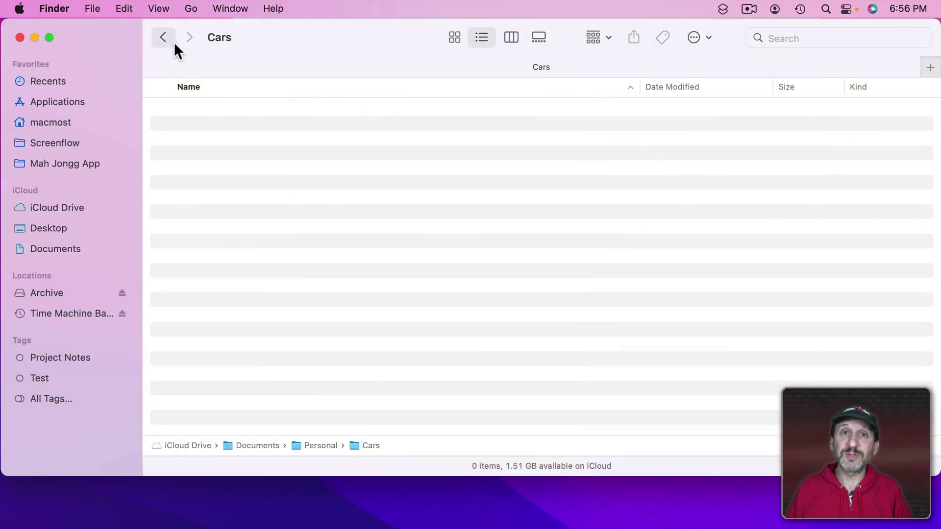
Step: Go to Personal/Cars by completing the path from "c", and go there again from the recent folders by entering "car"
{"action": "key", "text": "Right"}
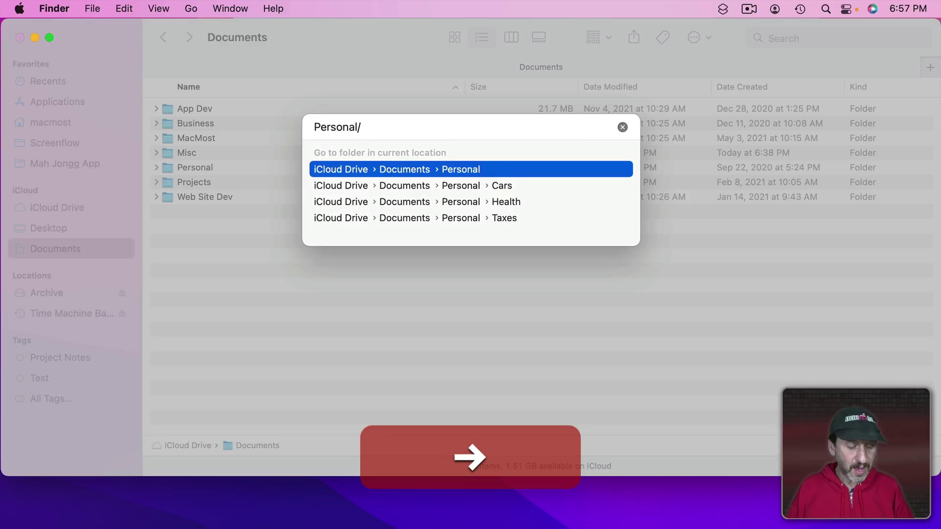
{"action": "type", "text": "c"}
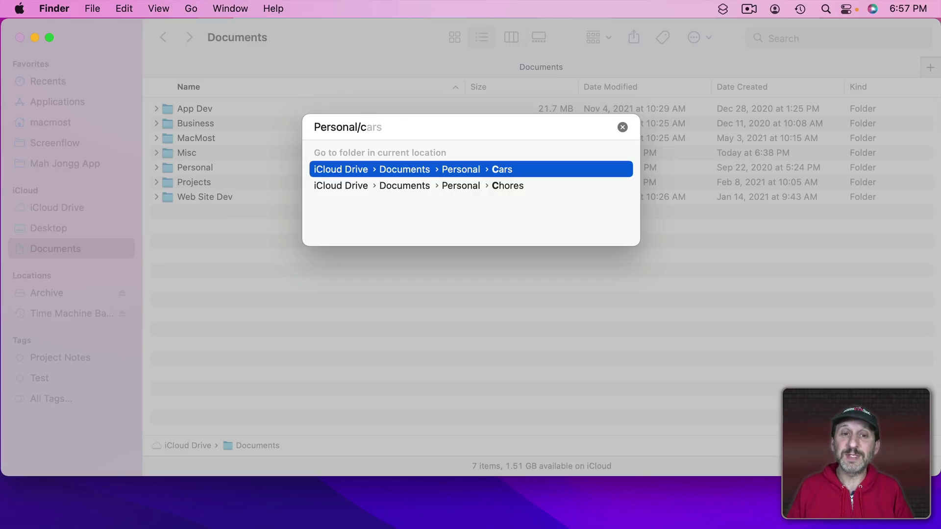
{"action": "key", "text": "Tab"}
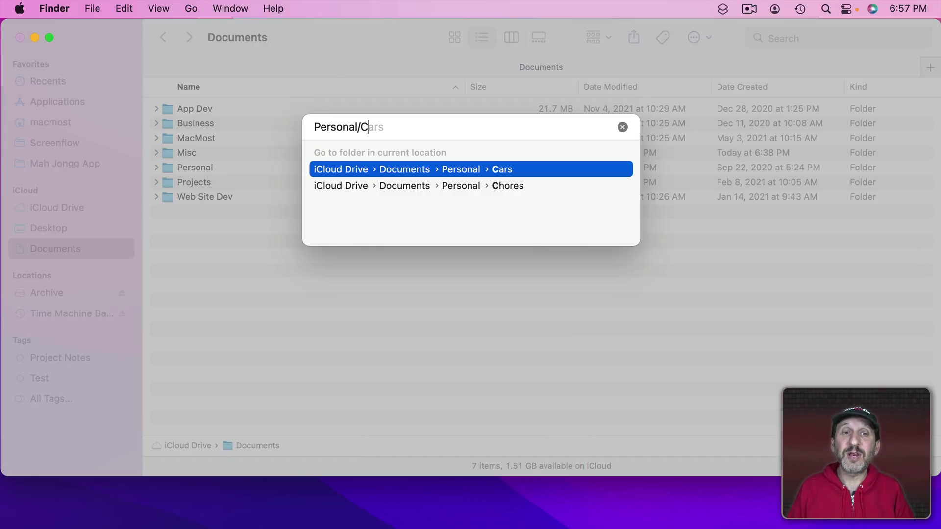
{"action": "key", "text": "Tab"}
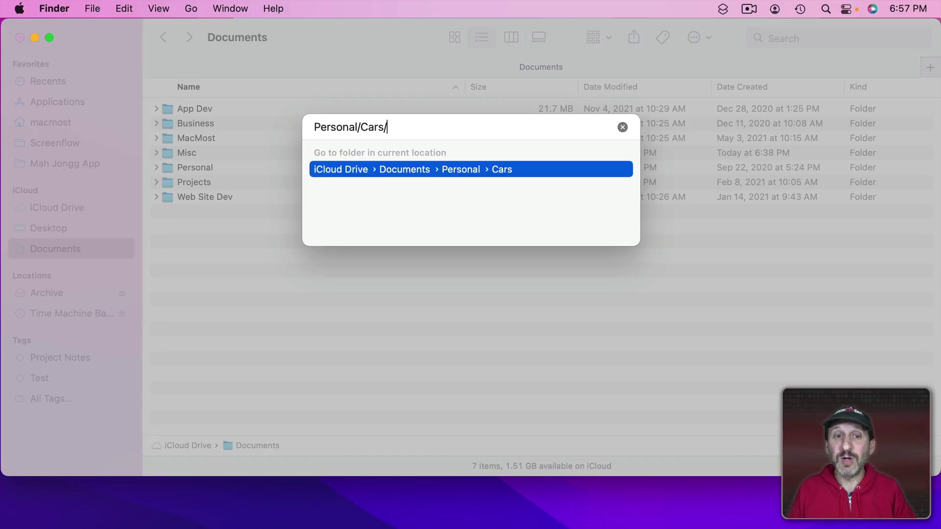
{"action": "key", "text": "Return"}
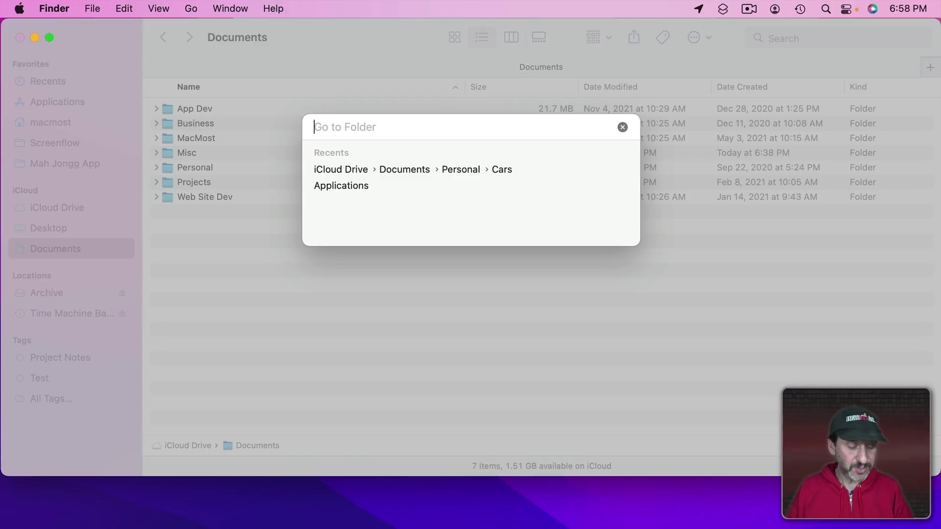
{"action": "type", "text": "car"}
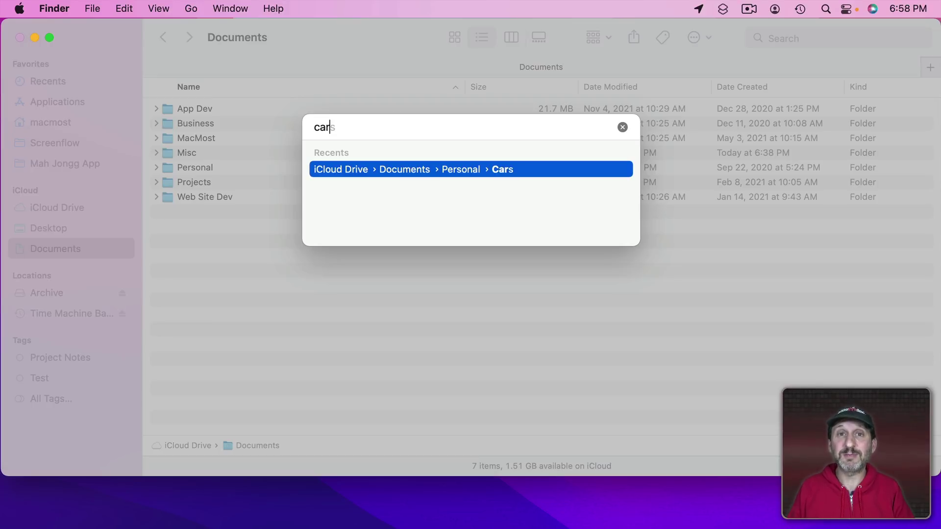
{"action": "key", "text": "Return"}
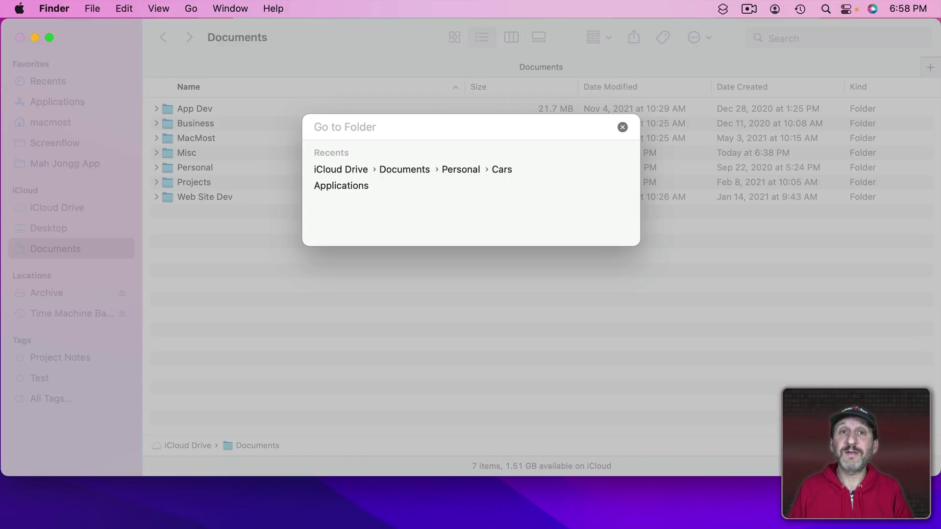
Step: Build the absolute path /Users/macmost/Movies/ in Go to Folder by completing each folder name, and check the suggested subfolders
{"action": "type", "text": "/"}
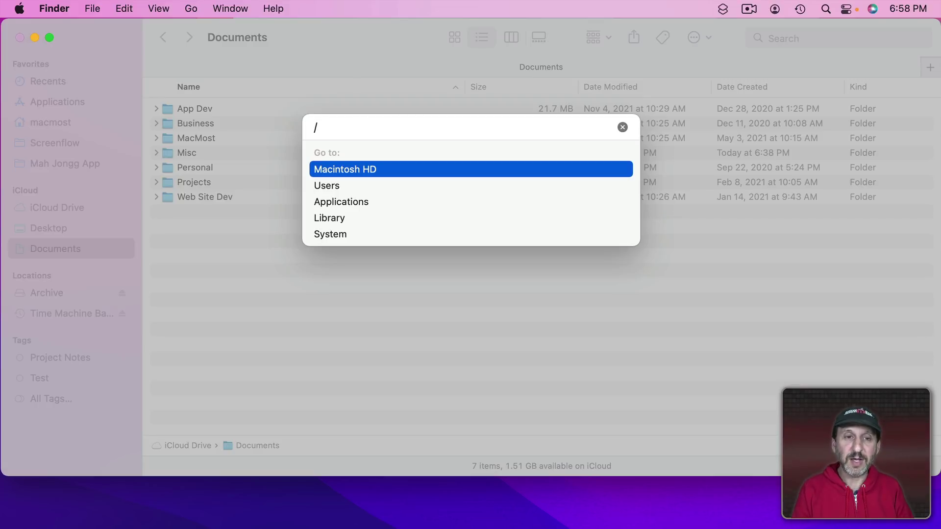
{"action": "type", "text": "us"}
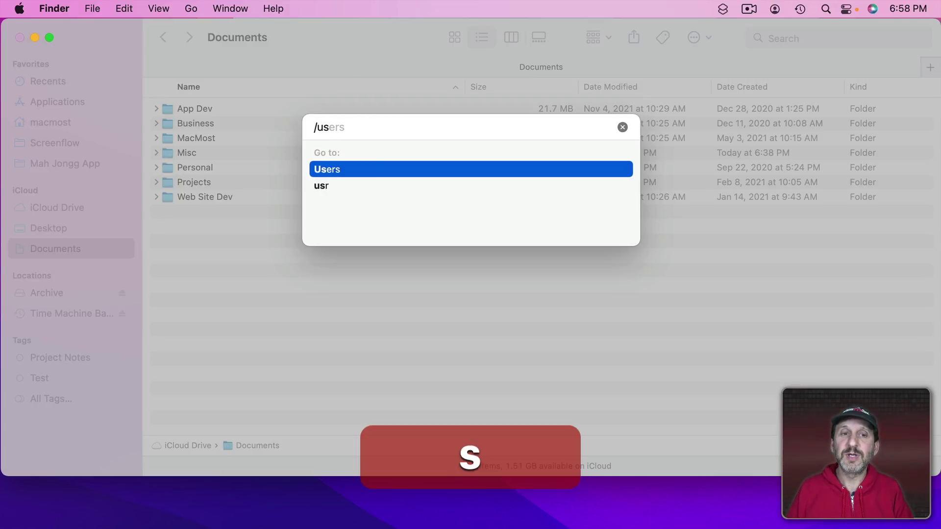
{"action": "key", "text": "Tab"}
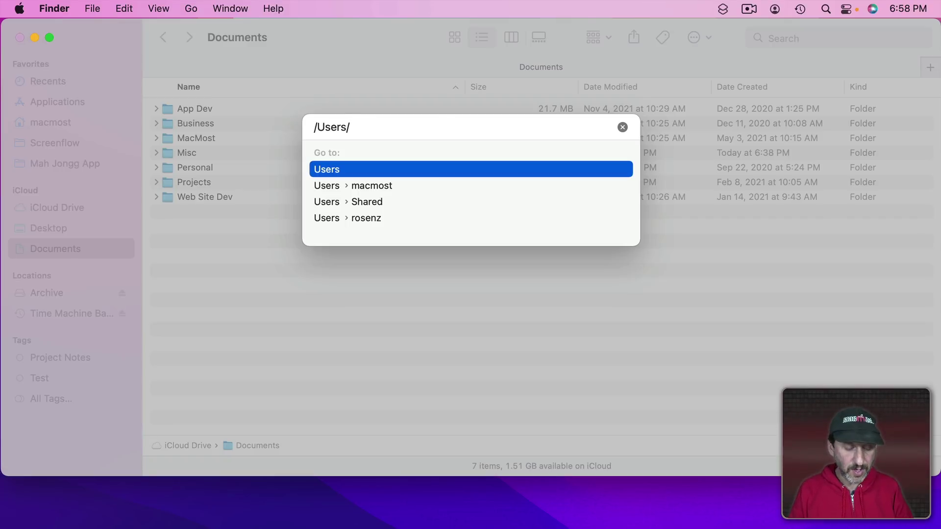
{"action": "type", "text": "m"}
{"action": "key", "text": "Tab"}
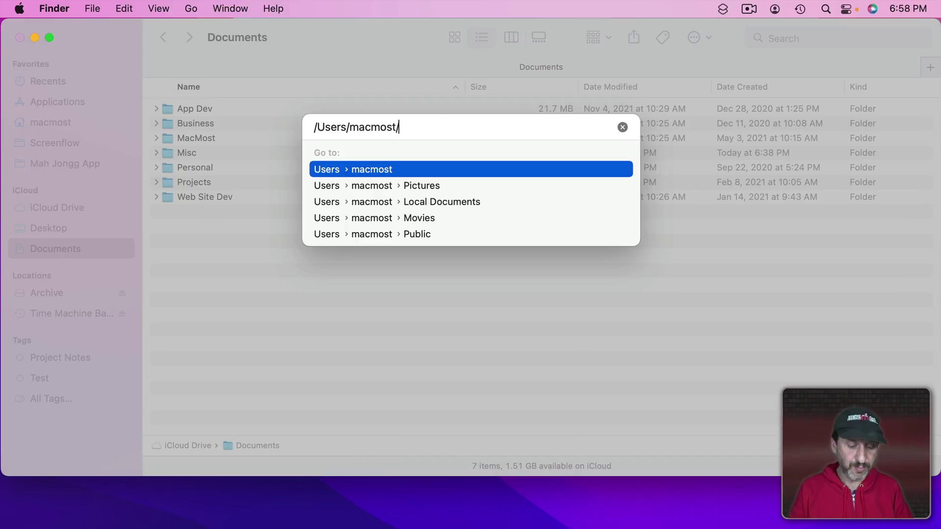
{"action": "type", "text": "m"}
{"action": "key", "text": "Tab"}
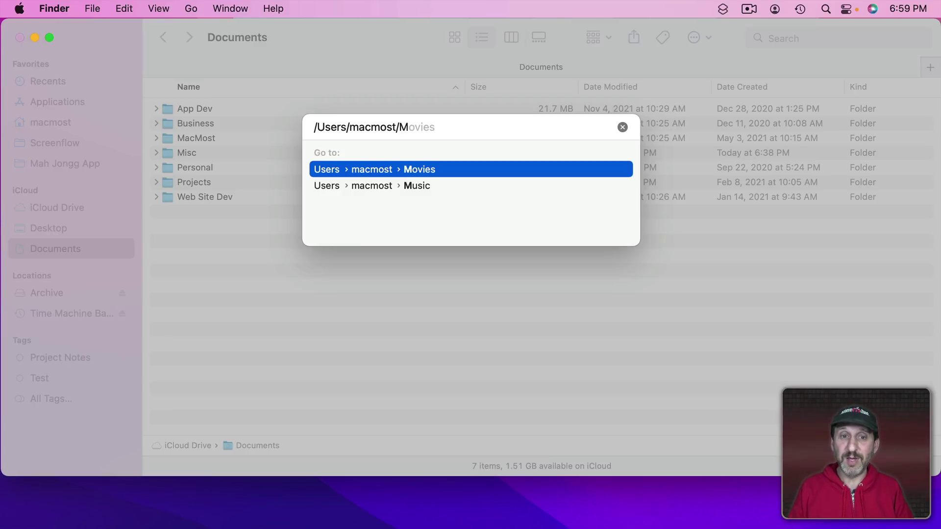
{"action": "key", "text": "Tab"}
{"action": "key", "text": "Tab"}
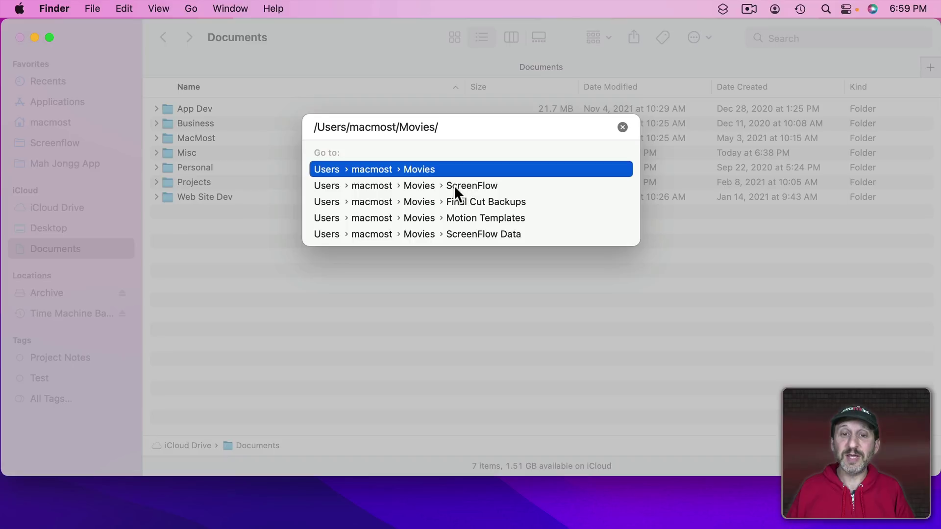
{"action": "left_click", "coordinate": [417, 202]}
{"action": "key", "text": "Tab"}
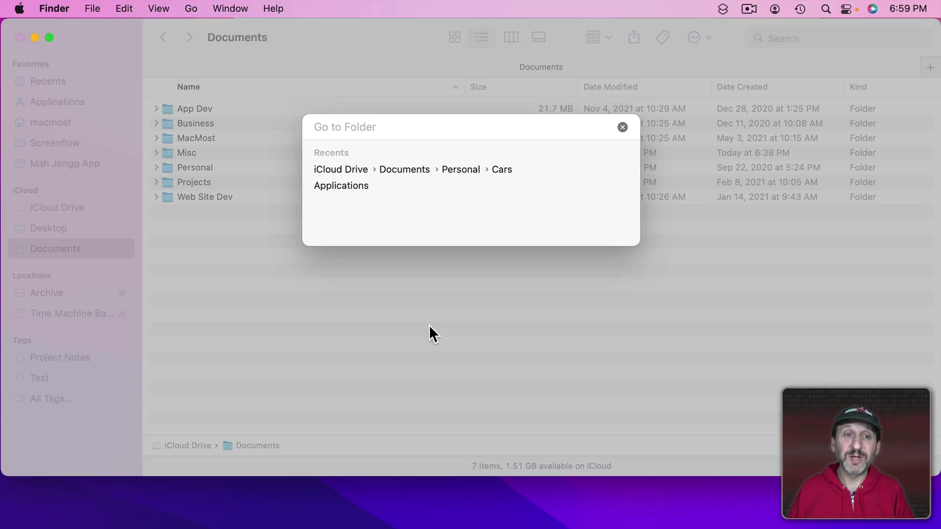
Step: Enter the home folder path "~/" in Go to Folder and browse its suggested subfolders as far as Music
{"action": "type", "text": "~"}
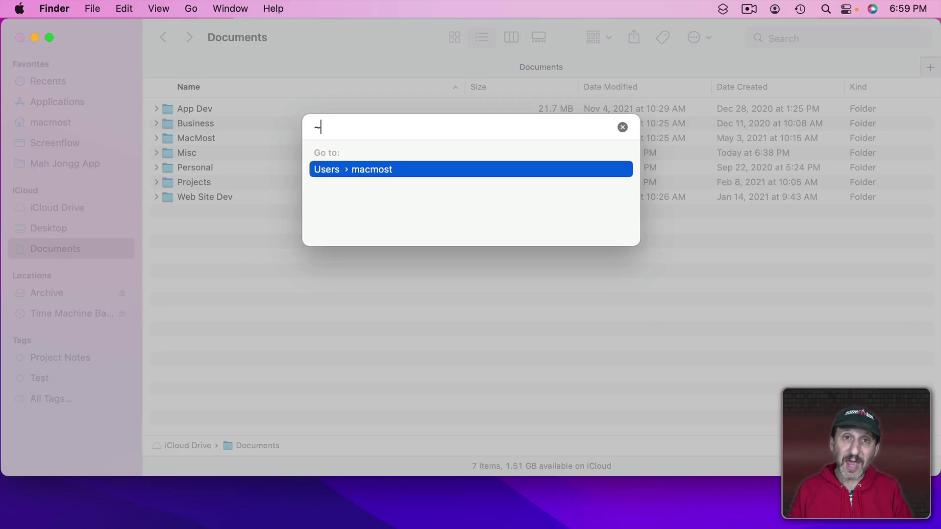
{"action": "type", "text": "/"}
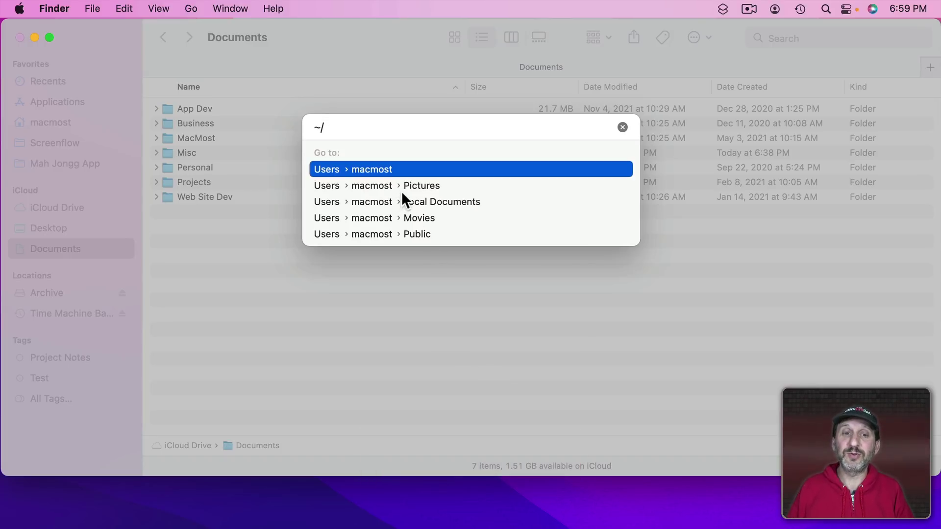
{"action": "key", "text": "Down"}
{"action": "key", "text": "Down"}
{"action": "key", "text": "Down"}
{"action": "key", "text": "Down"}
{"action": "key", "text": "Down"}
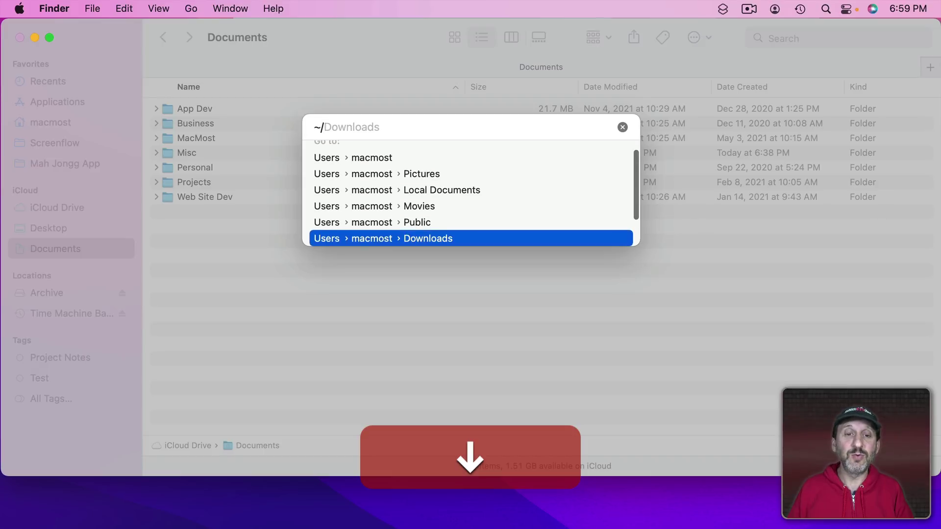
{"action": "key", "text": "Down"}
{"action": "key", "text": "Down"}
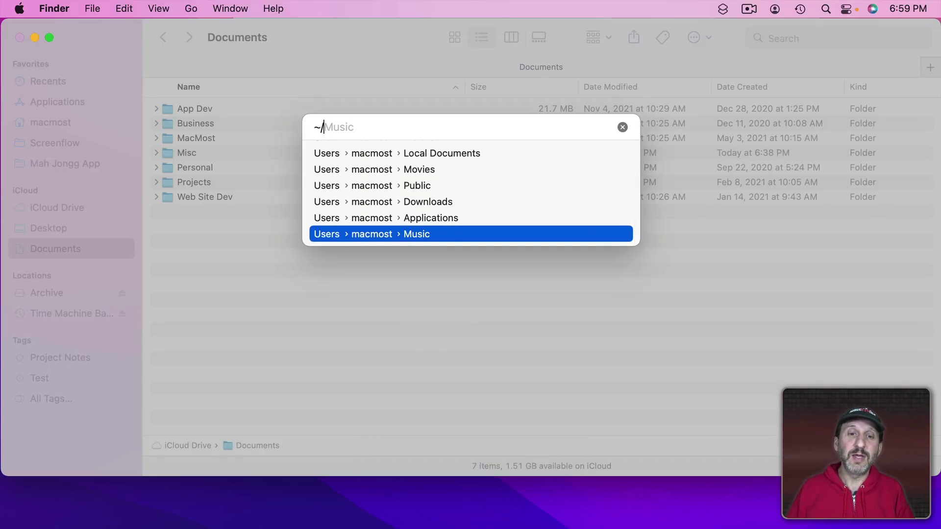
{"action": "left_click", "coordinate": [419, 170]}
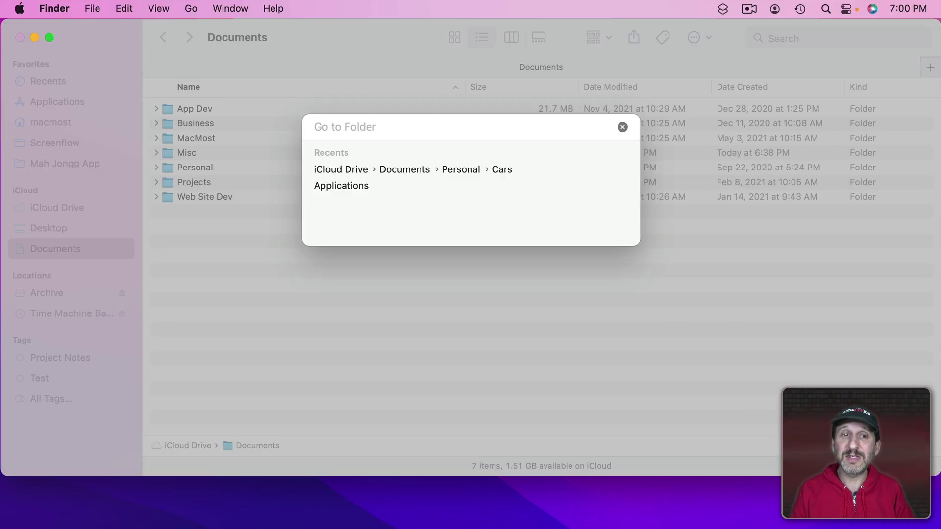
{"action": "type", "text": "i"}
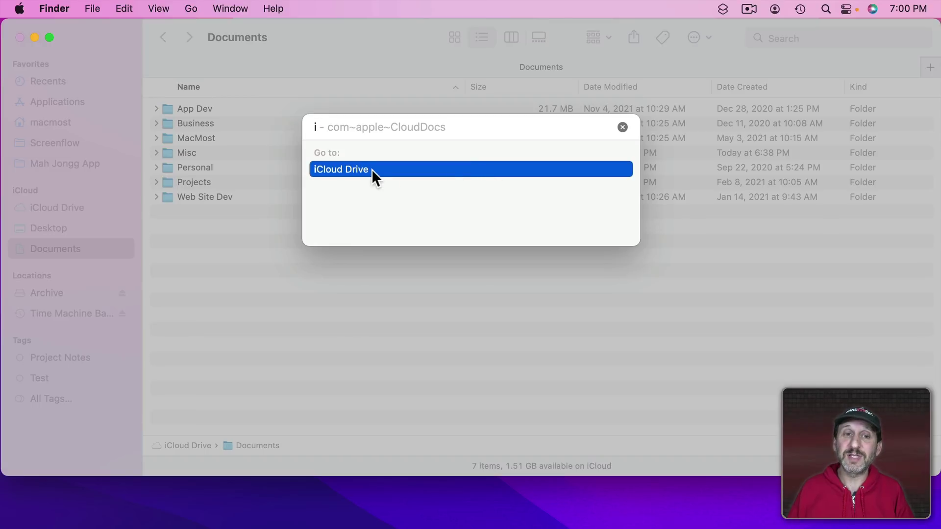
{"action": "key", "text": "Tab"}
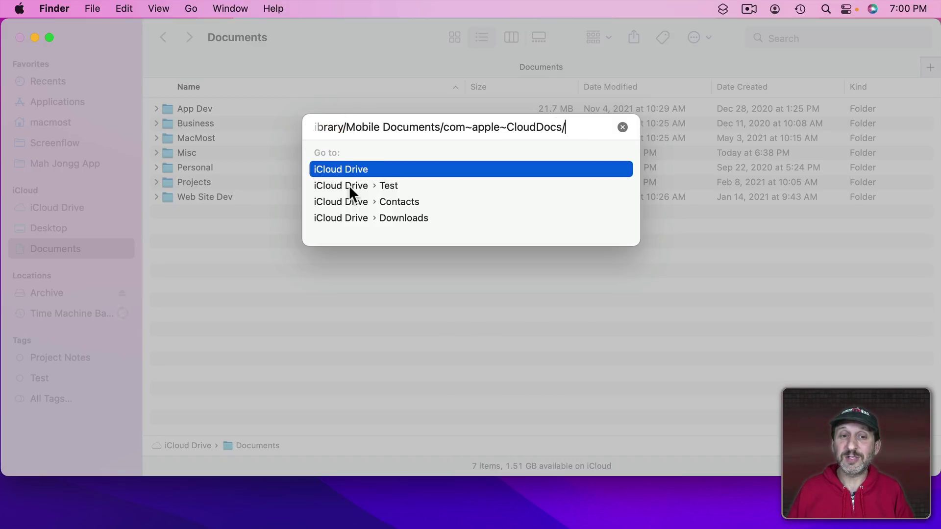
{"action": "key", "text": "super+BackSpace"}
Step: Go to the Documents folder in iCloud Drive by entering "icloud", choosing iCloud Drive and completing the path from "Doc"
{"action": "type", "text": "ic"}
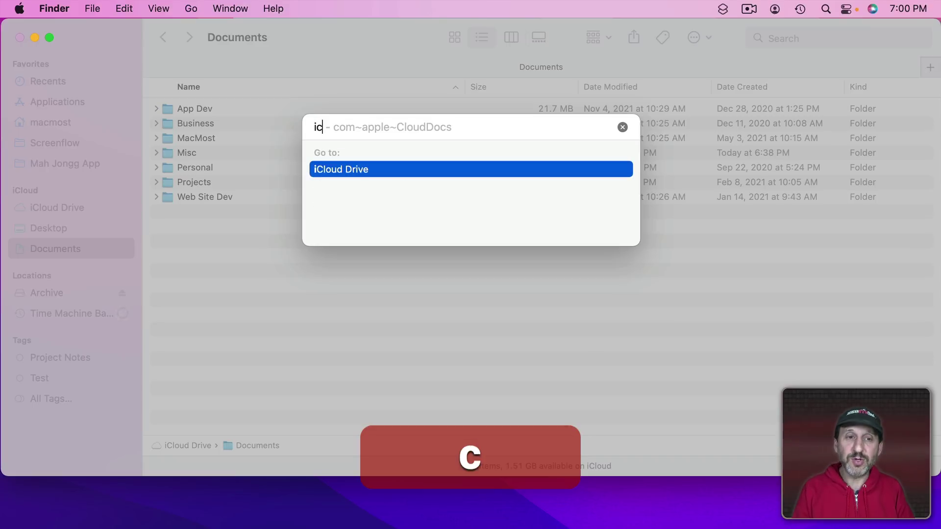
{"action": "type", "text": "loud"}
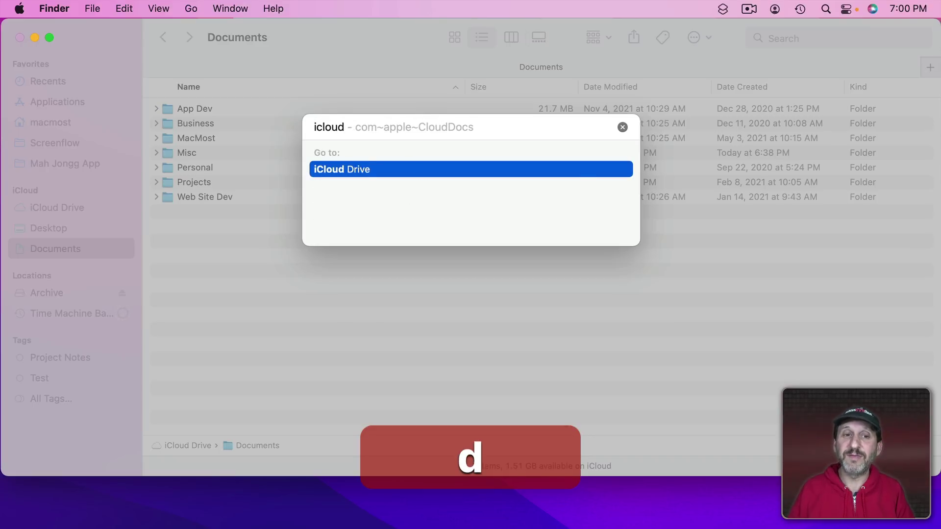
{"action": "left_click", "coordinate": [334, 172]}
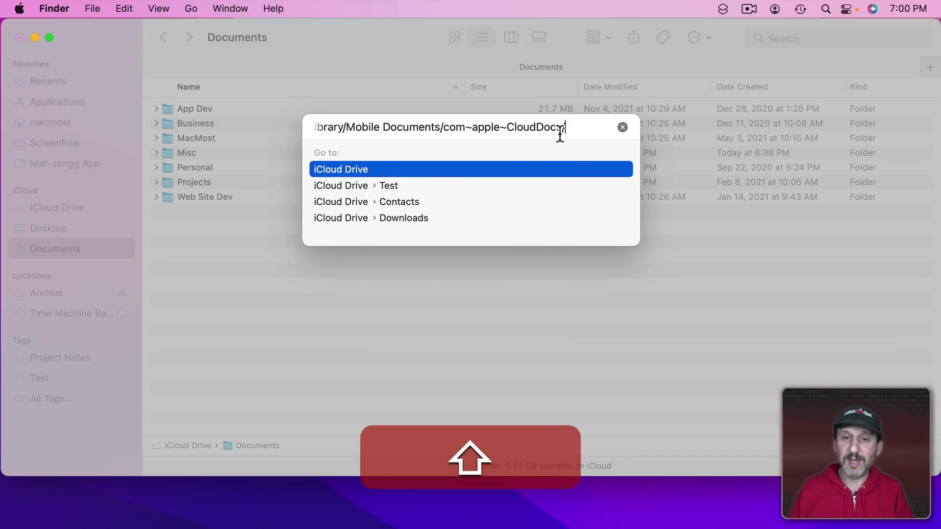
{"action": "type", "text": "D"}
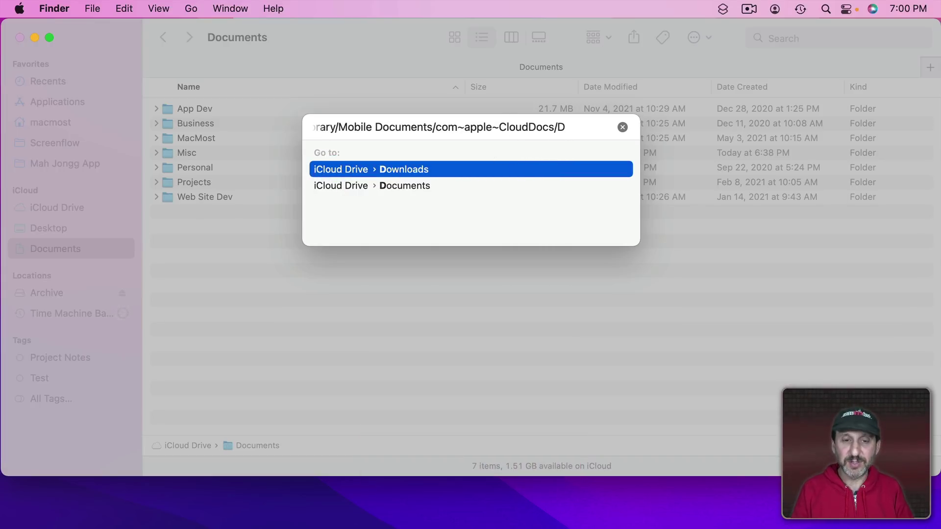
{"action": "type", "text": "oc"}
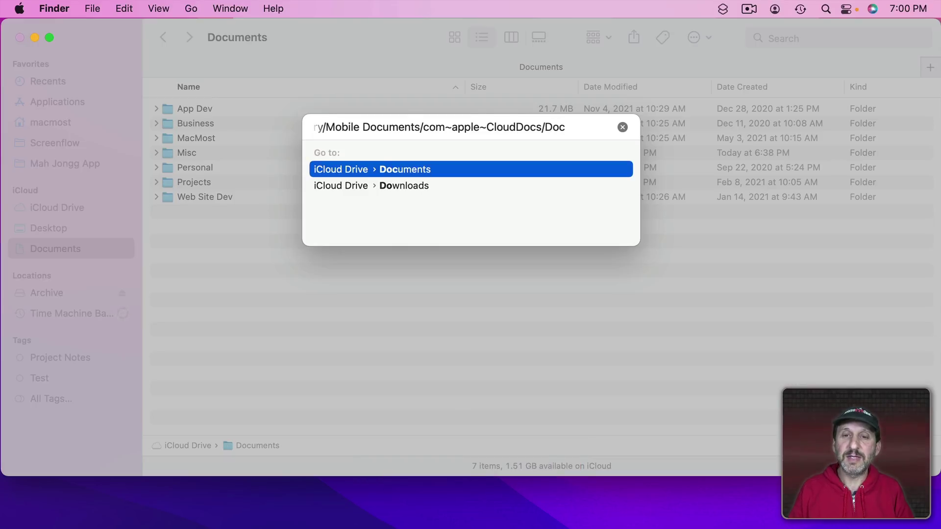
{"action": "key", "text": "Tab"}
{"action": "key", "text": "Return"}
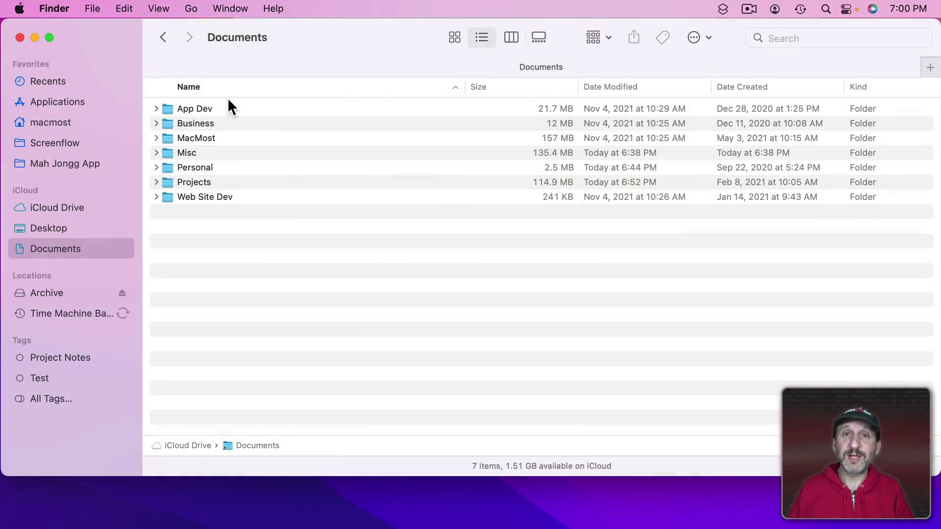
Step: Go to the Project Alpha folder inside Projects by entering the misspelled relative path "Projects/Project Alha" in Go to Folder
{"action": "key", "text": "super+shift+g"}
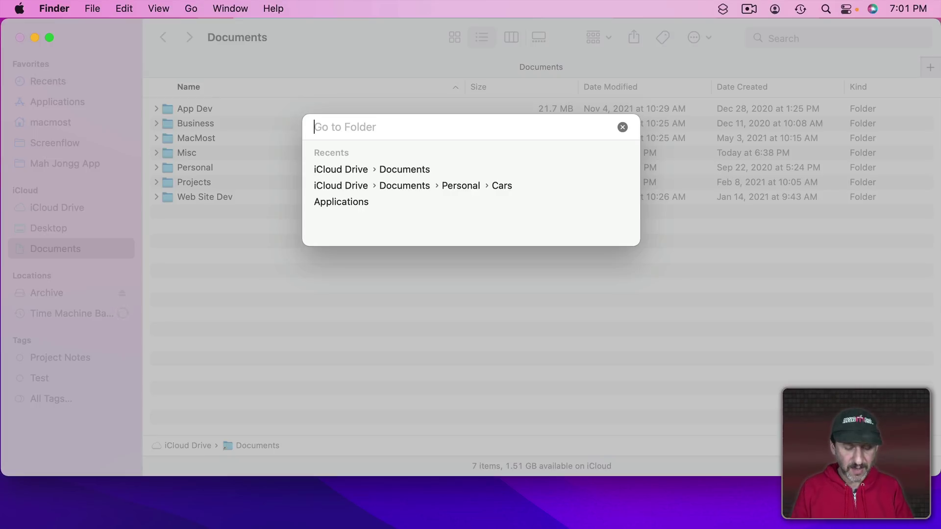
{"action": "type", "text": "Projects/"}
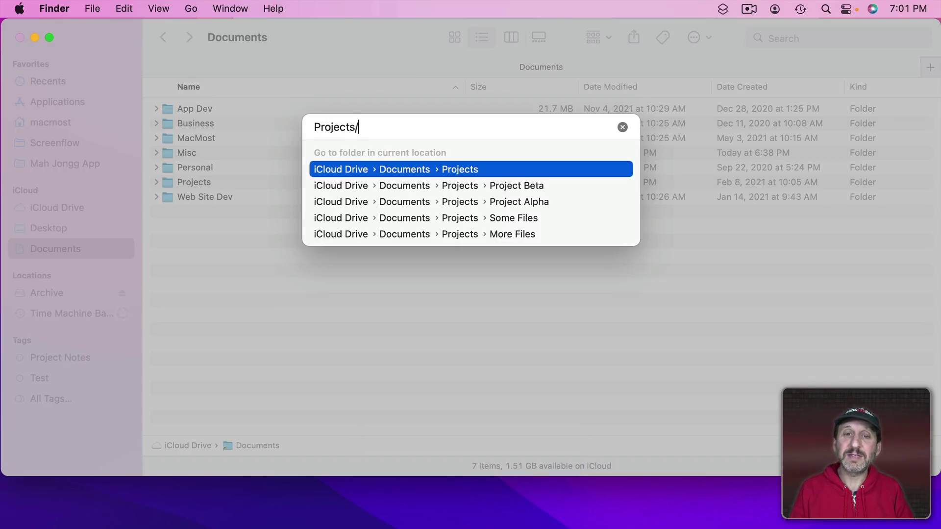
{"action": "type", "text": "Projec"}
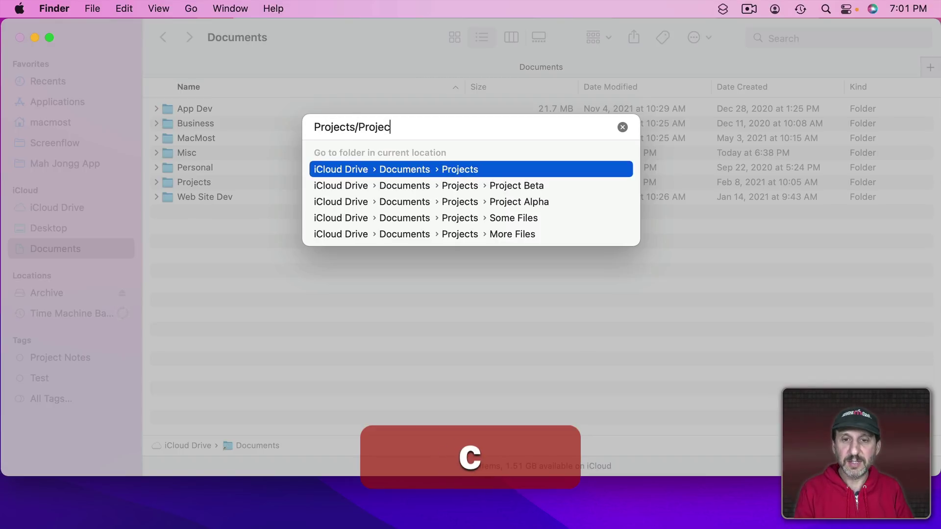
{"action": "type", "text": "t "}
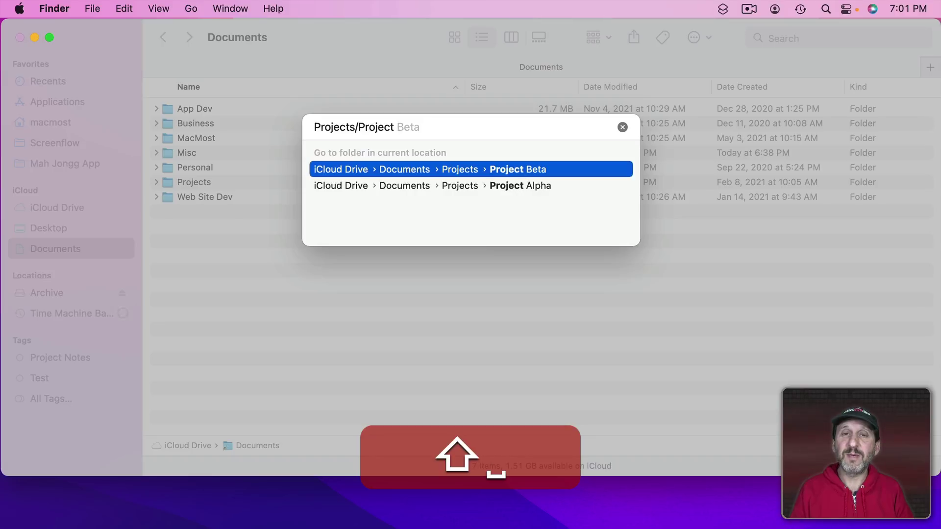
{"action": "type", "text": "Alh"}
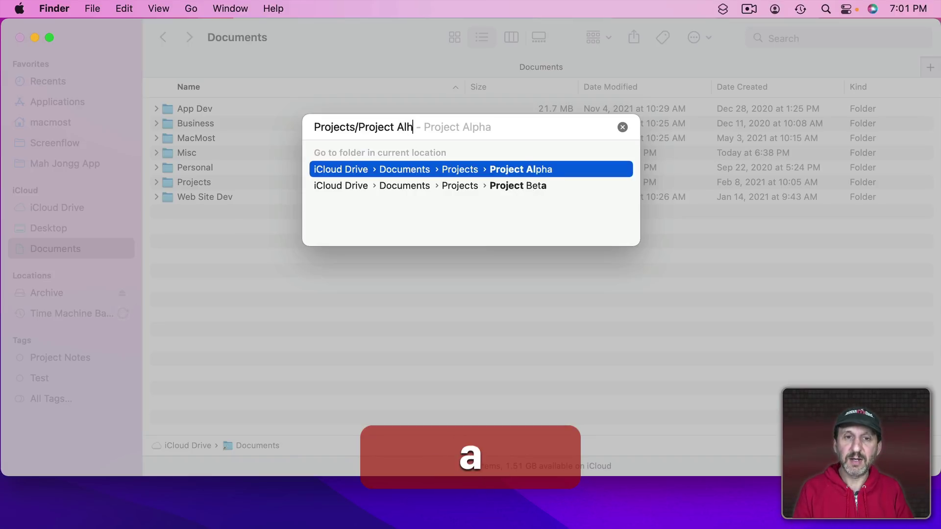
{"action": "type", "text": "a"}
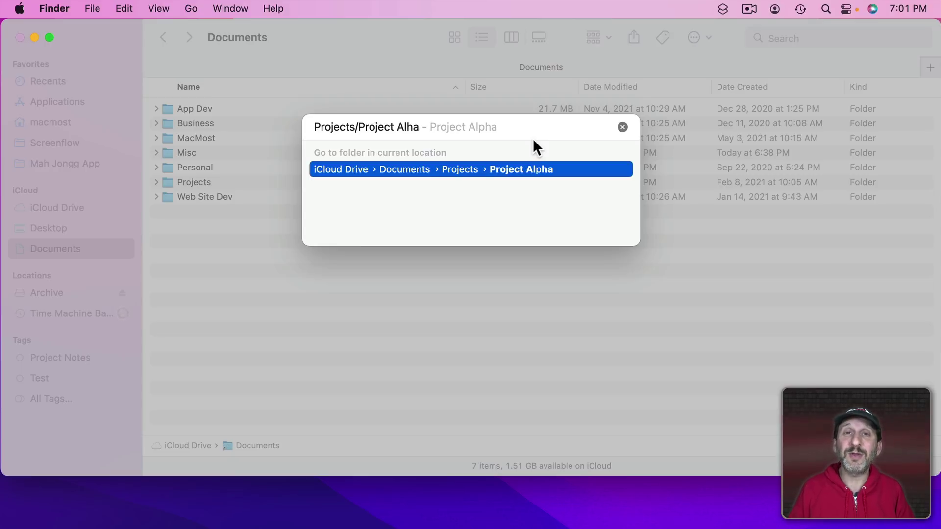
{"action": "key", "text": "Return"}
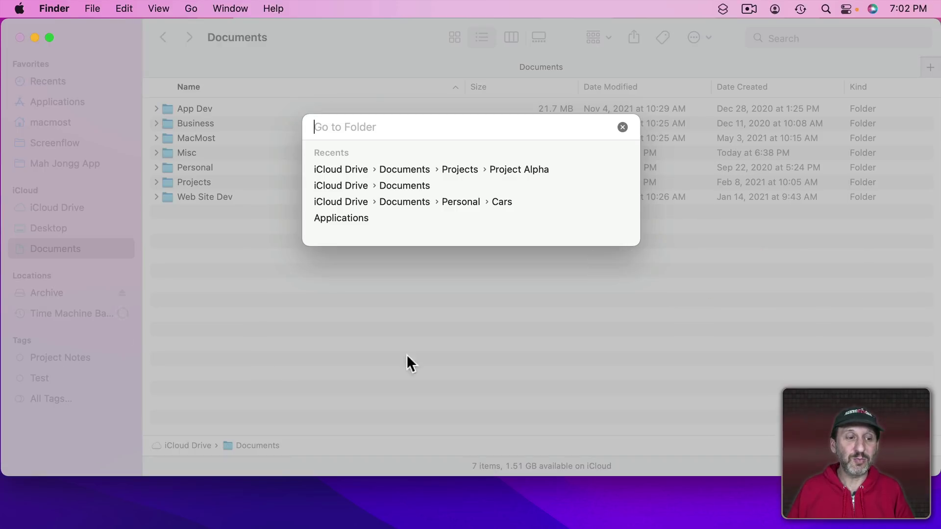
Step: Use Go to Folder to go to the Project Notes tag from "Pro", and to the Test tag by entering "Test"
{"action": "type", "text": "Pro"}
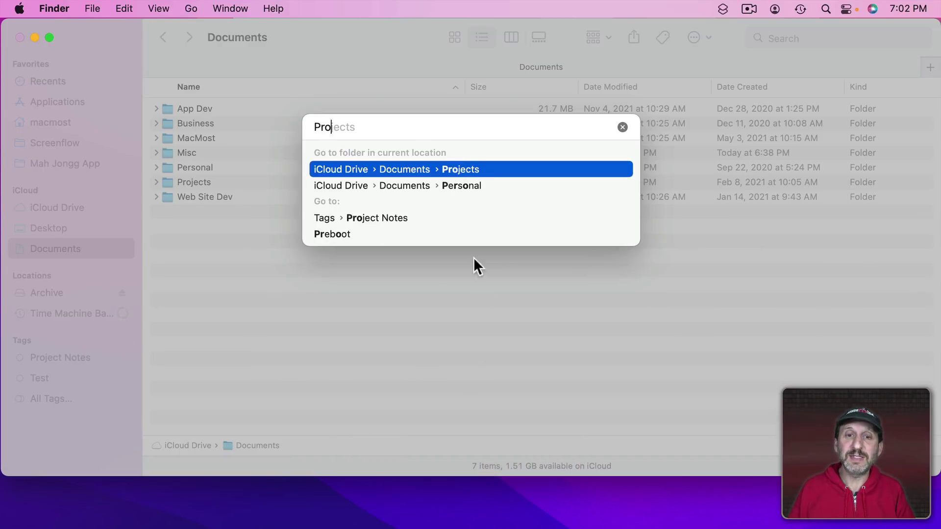
{"action": "left_click", "coordinate": [369, 219]}
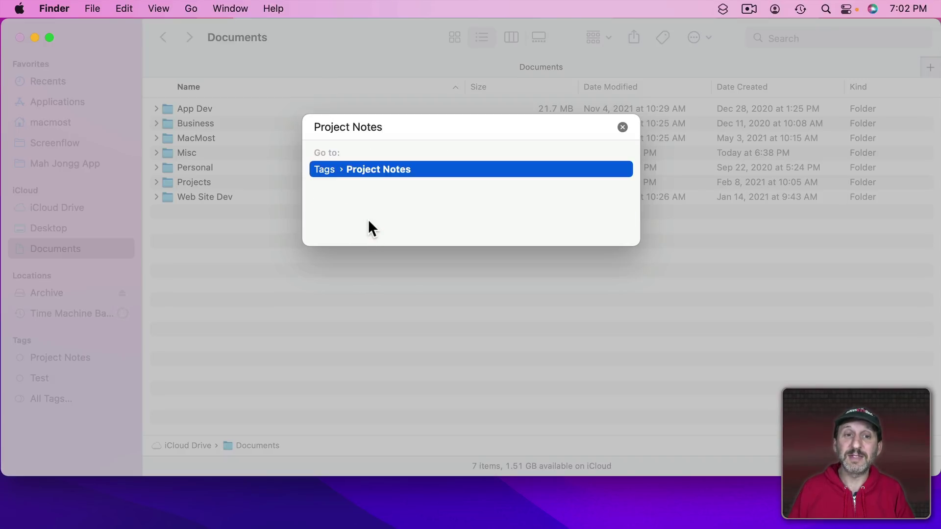
{"action": "key", "text": "Return"}
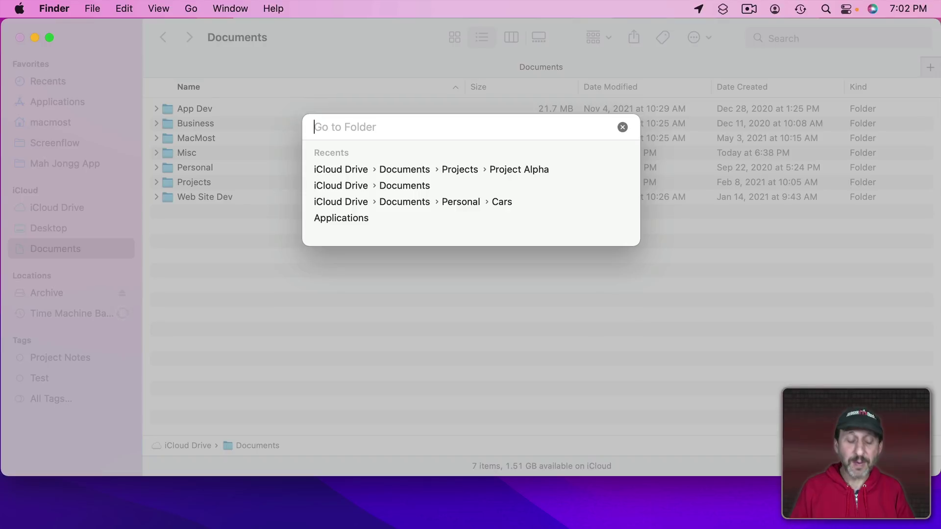
{"action": "type", "text": "Test"}
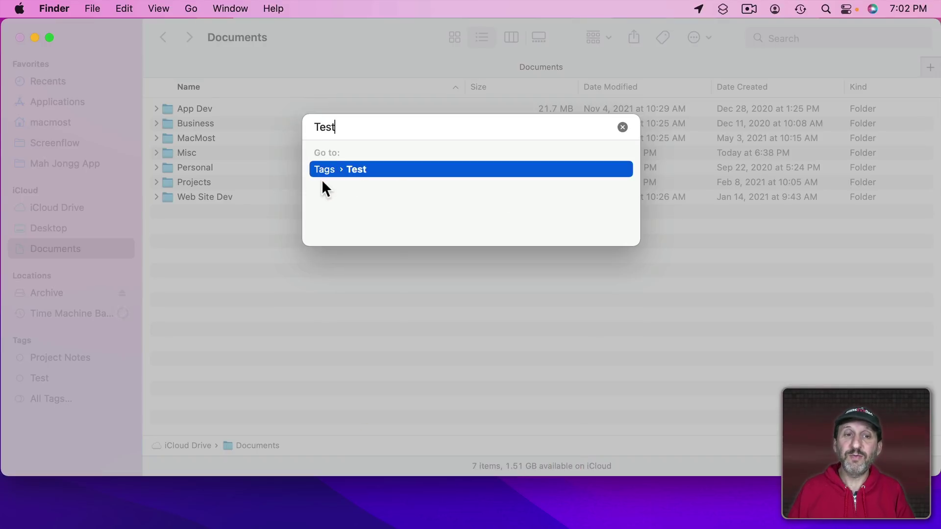
{"action": "key", "text": "Return"}
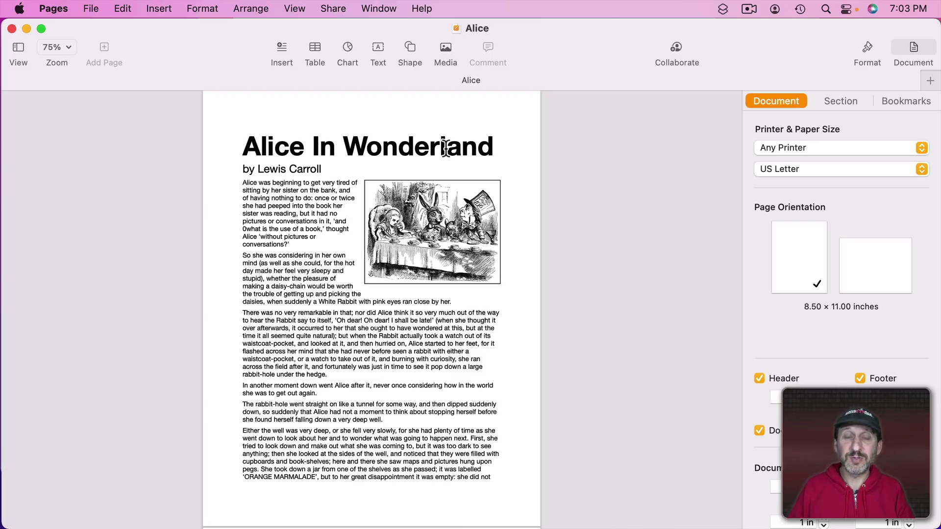
Step: In Pages, start opening a document and use Go to Folder with "docu" to reach the recent iCloud Drive Documents folder
{"action": "left_click", "coordinate": [92, 7]}
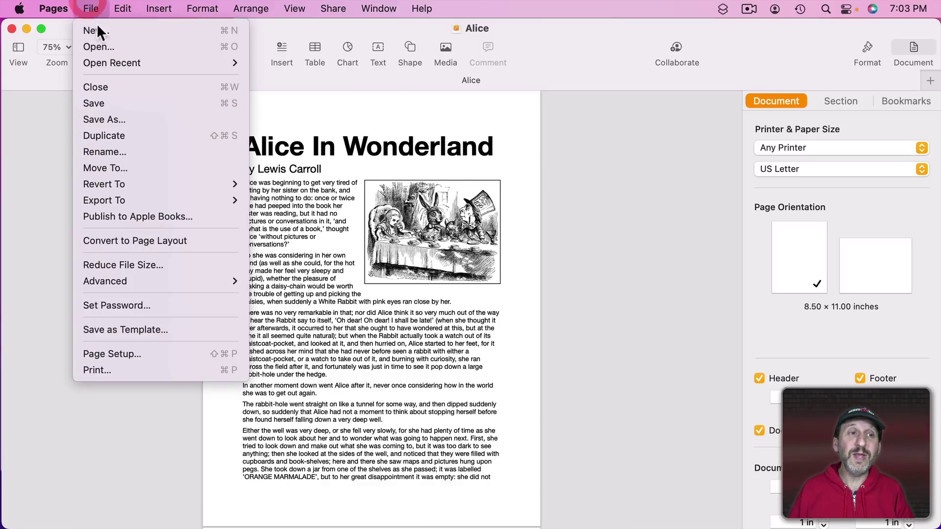
{"action": "left_click", "coordinate": [99, 45]}
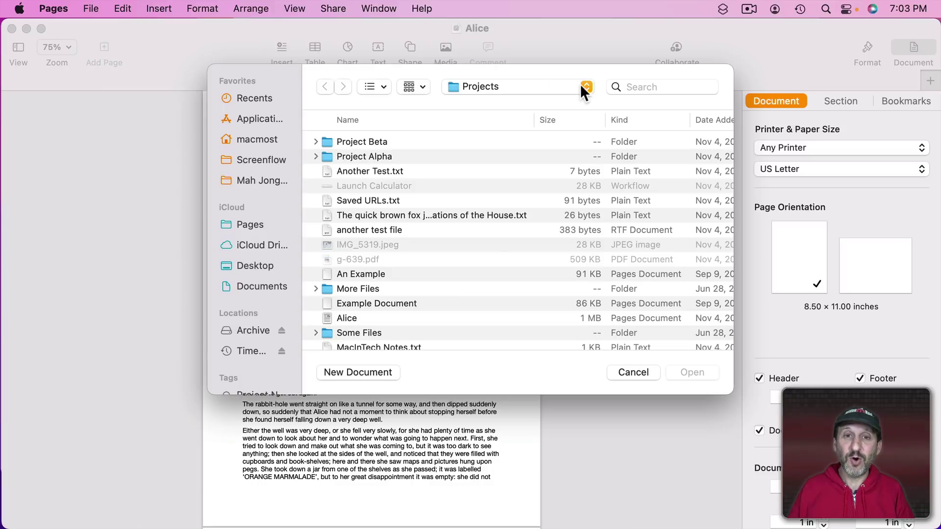
{"action": "key", "text": "shift+super+g"}
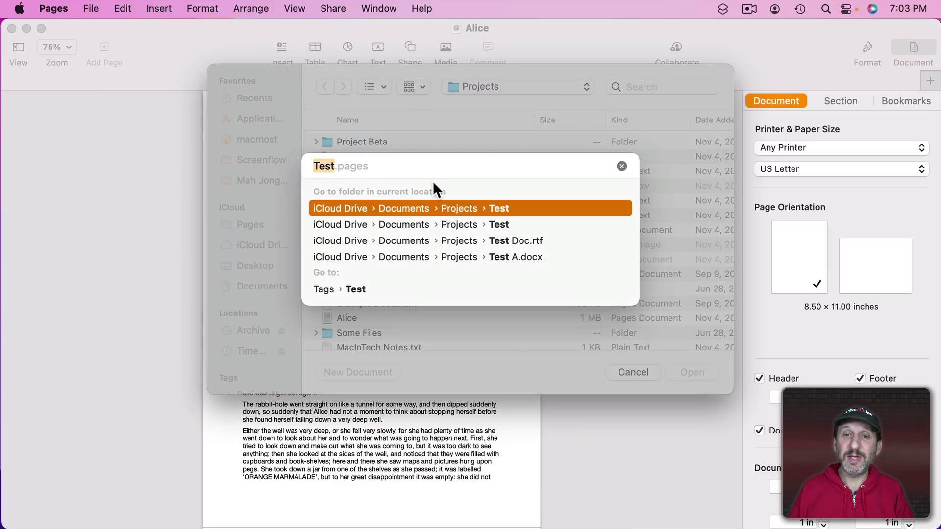
{"action": "key", "text": "super+a"}
{"action": "type", "text": "docu"}
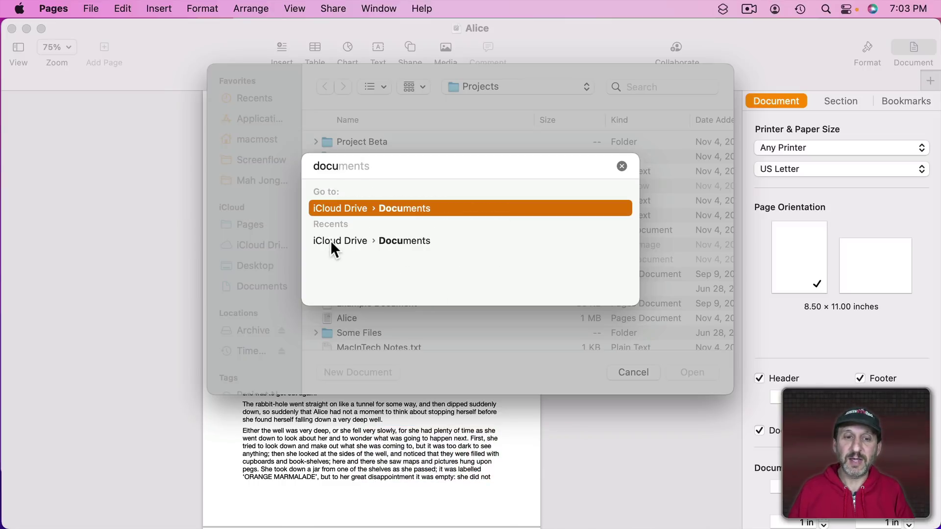
{"action": "left_click", "coordinate": [340, 240]}
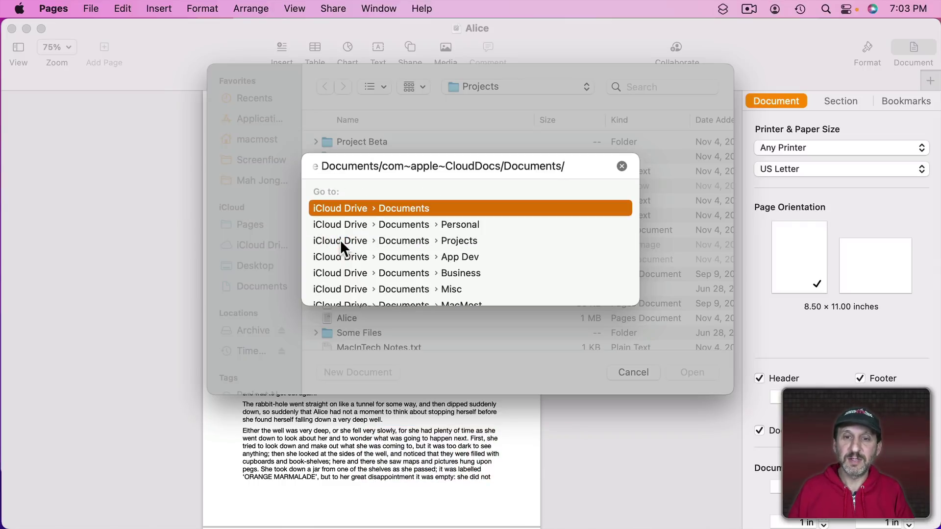
{"action": "key", "text": "Return"}
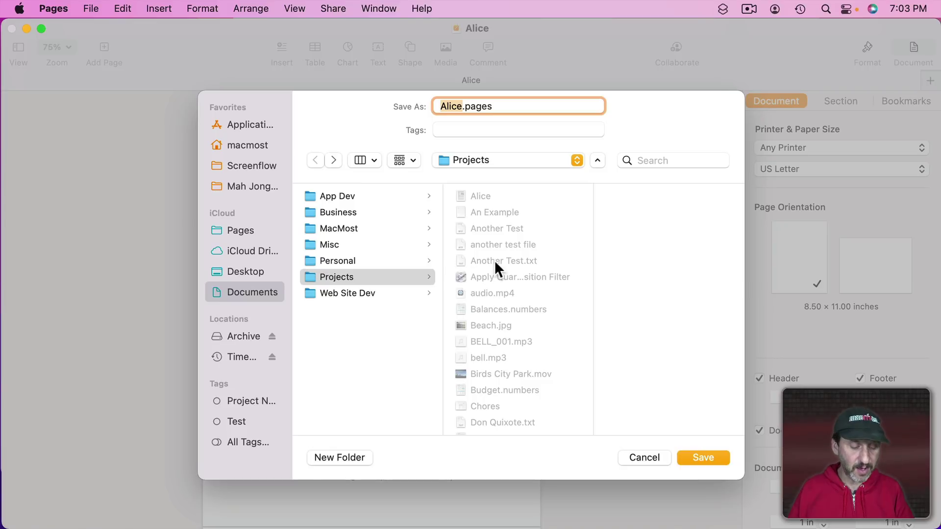
Step: Set the save location for the Alice document to the home folder by entering "~/" in Go to Folder
{"action": "key", "text": "super+shift+g"}
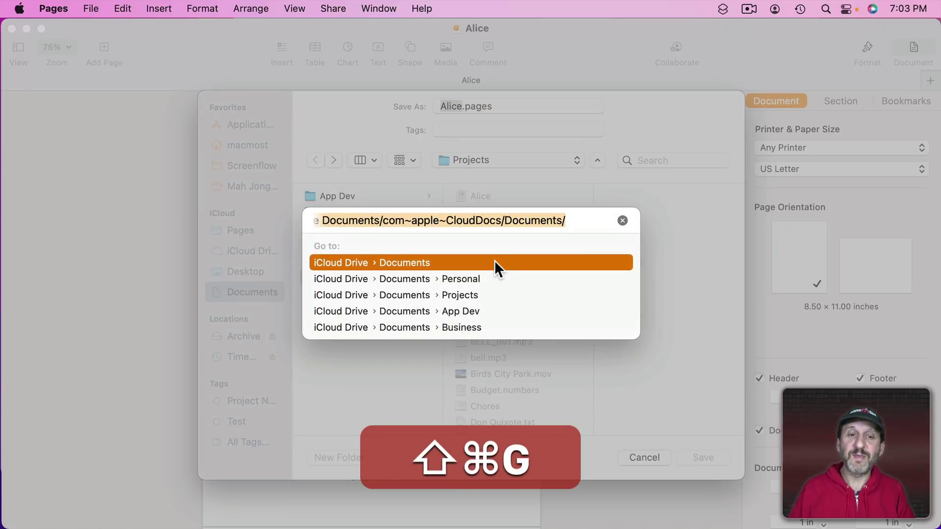
{"action": "type", "text": "~"}
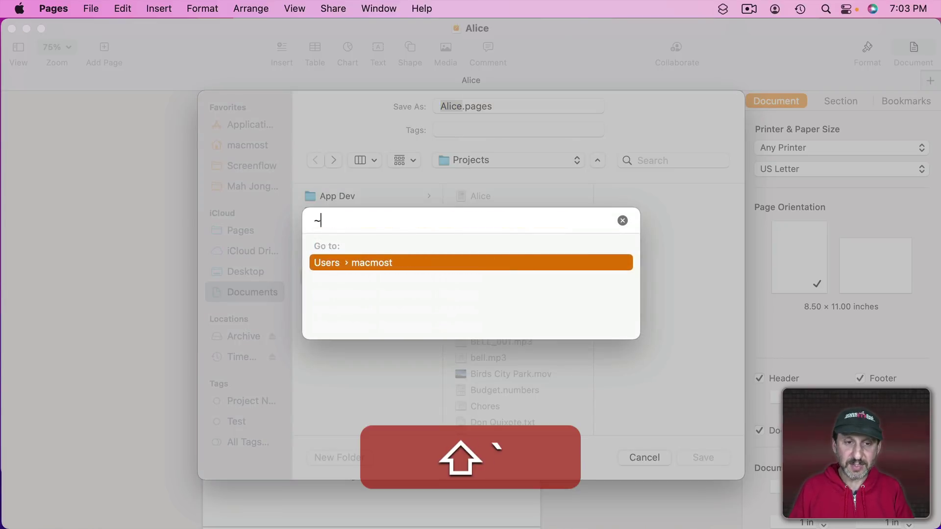
{"action": "type", "text": "/"}
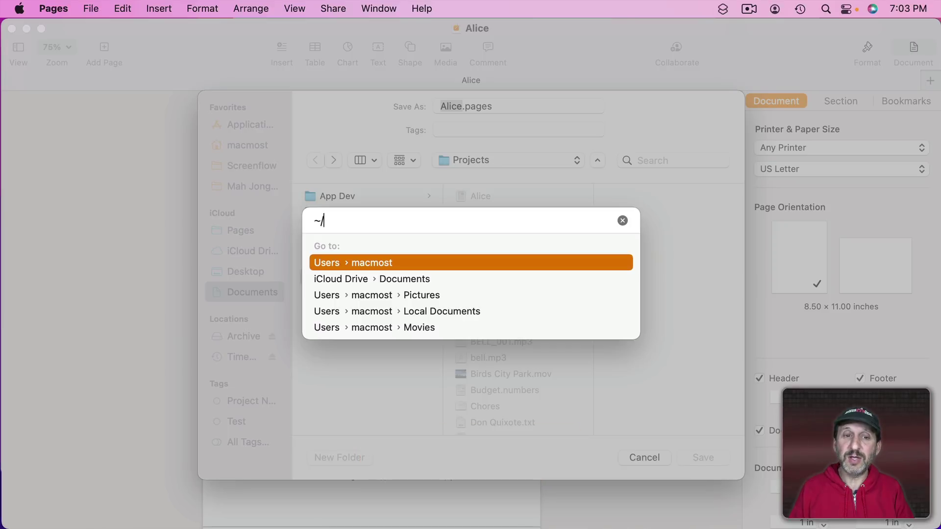
{"action": "key", "text": "Return"}
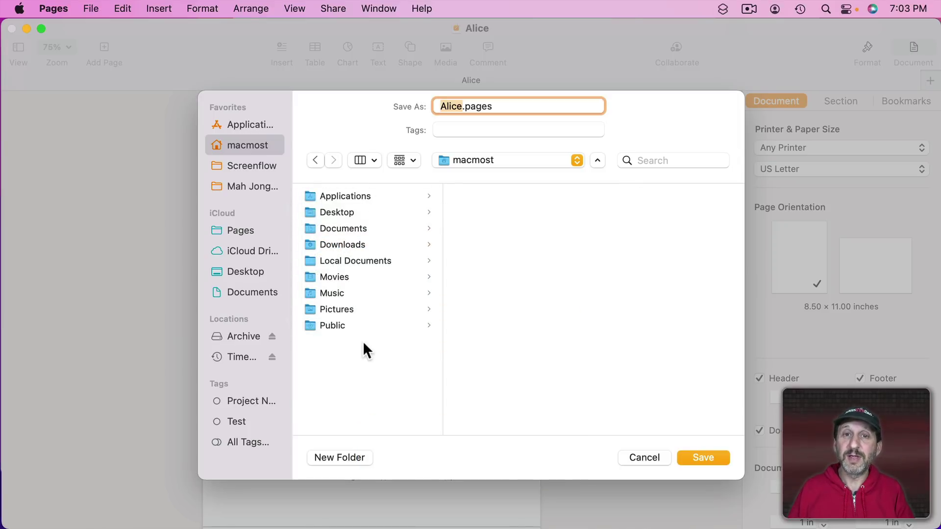